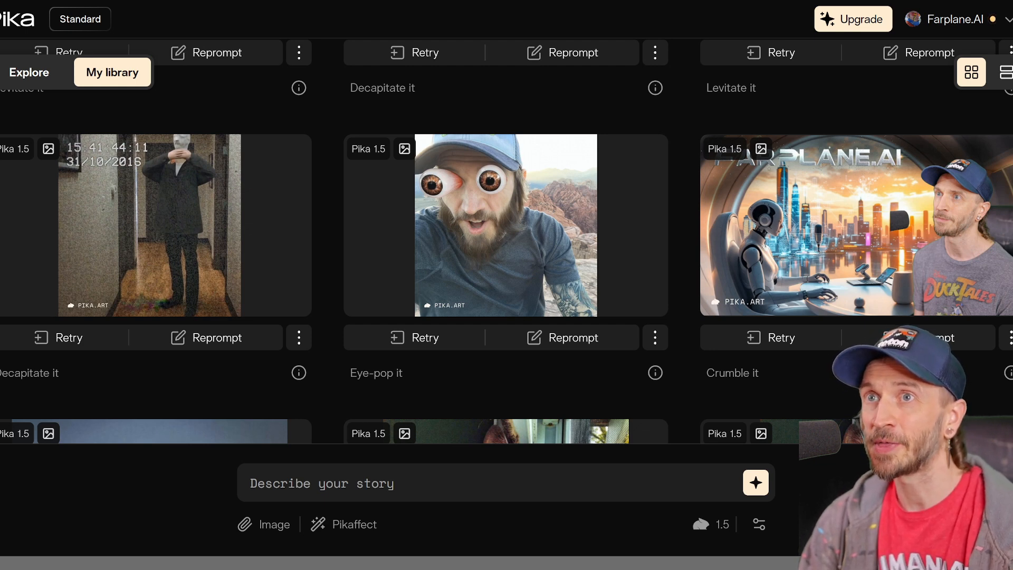
Look over the available Pikaffect effects and view the Eye-pop it selfie video enlarged.
click(349, 525)
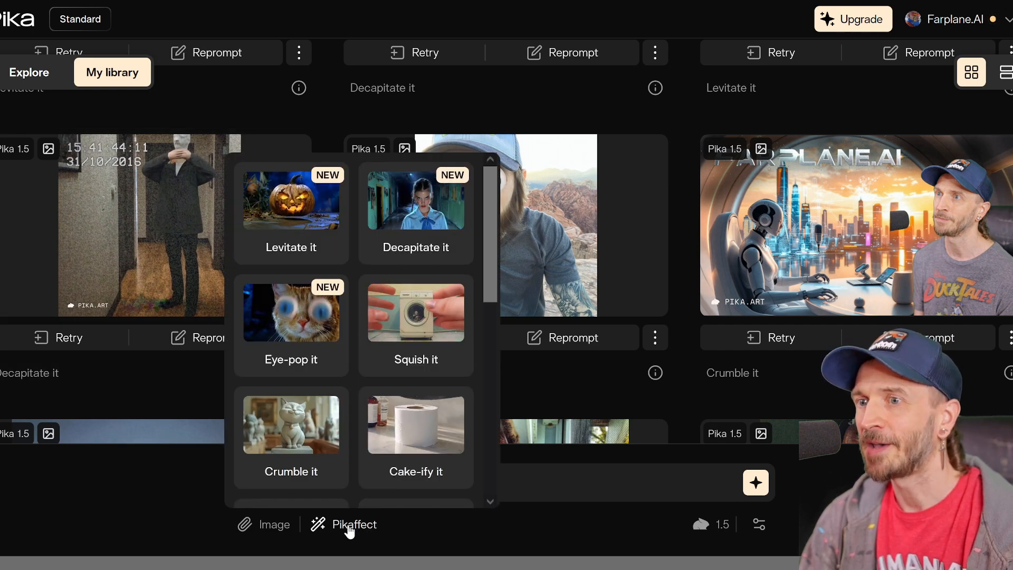
click(350, 527)
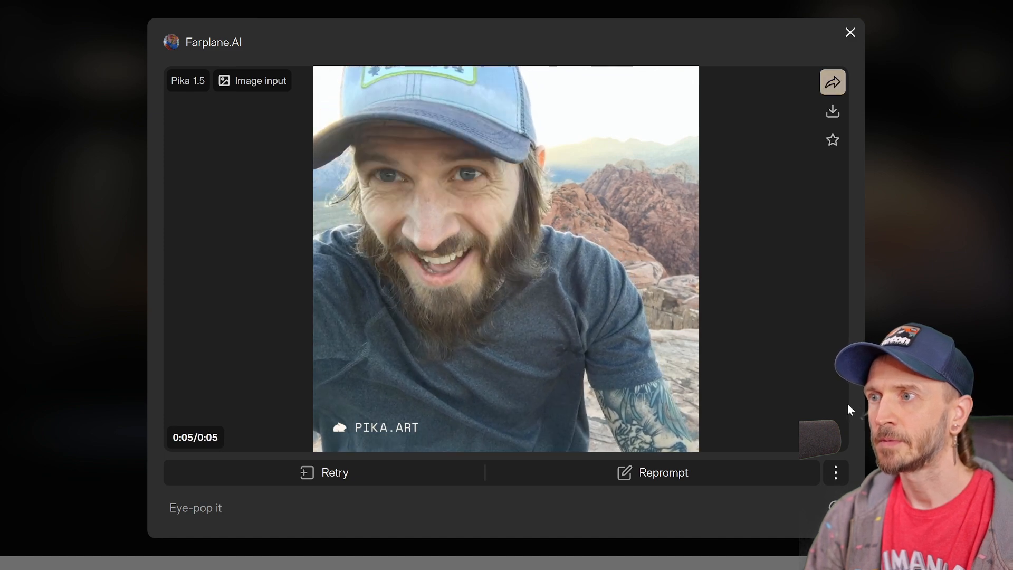
click(958, 314)
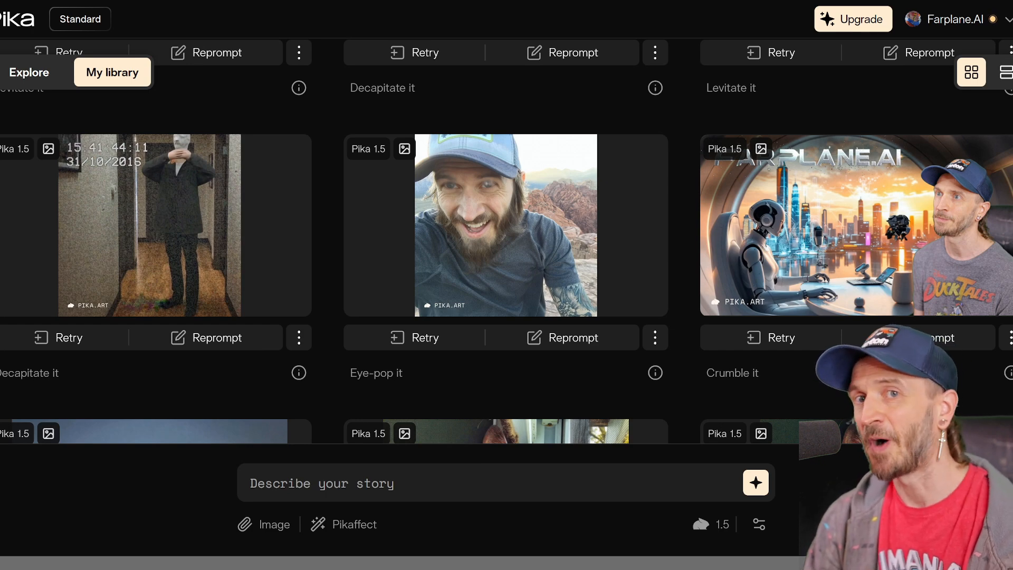
View the Eye-pop it videos of the recording studio and the grey cat enlarged.
scroll(507, 238, up, 10)
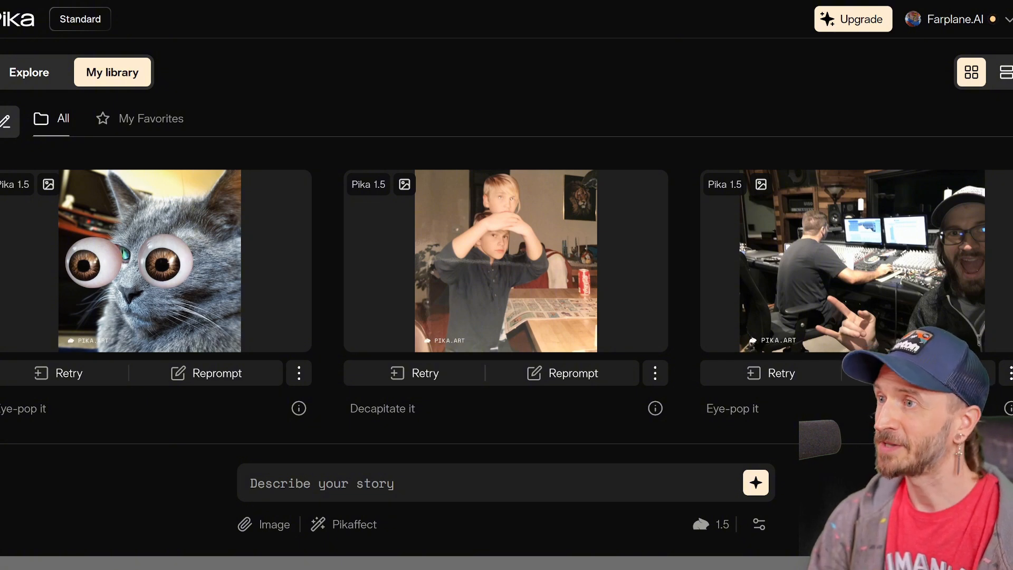
click(835, 300)
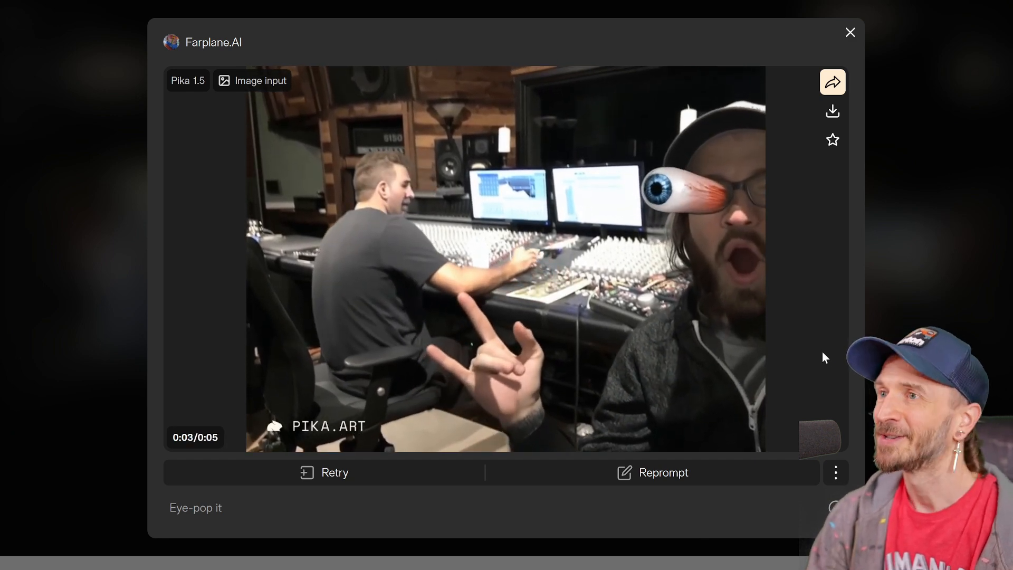
click(850, 33)
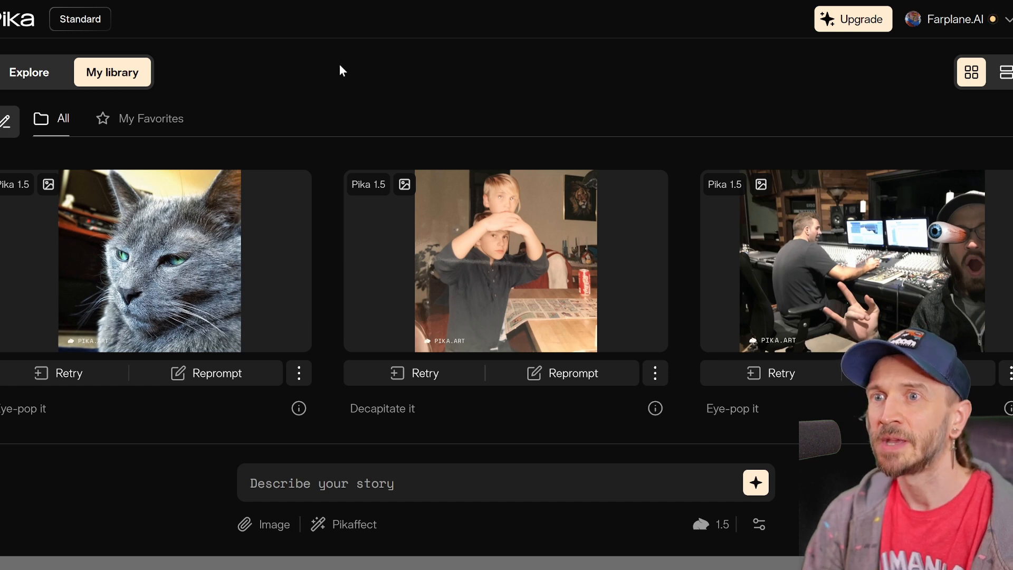
click(310, 301)
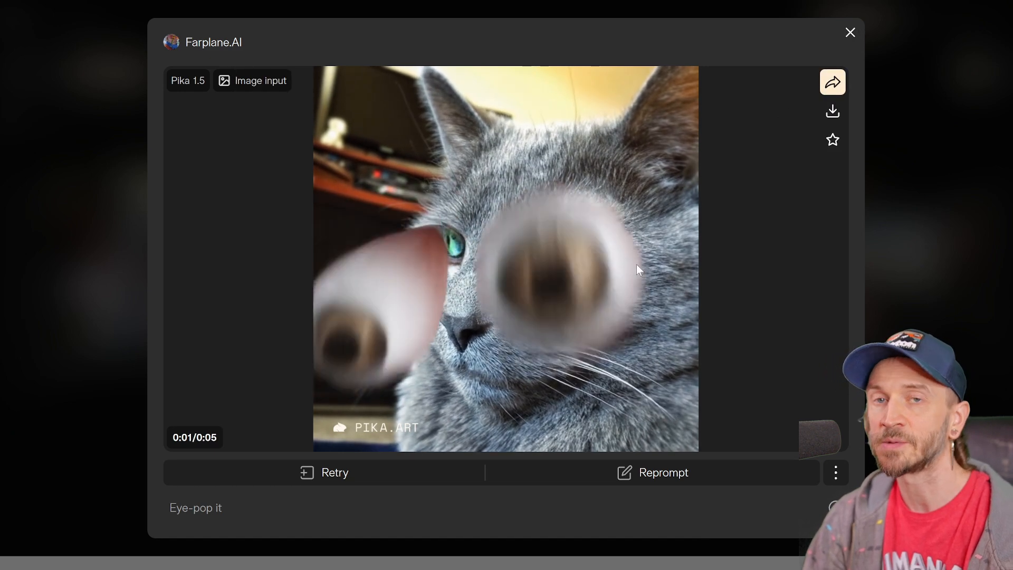
click(850, 32)
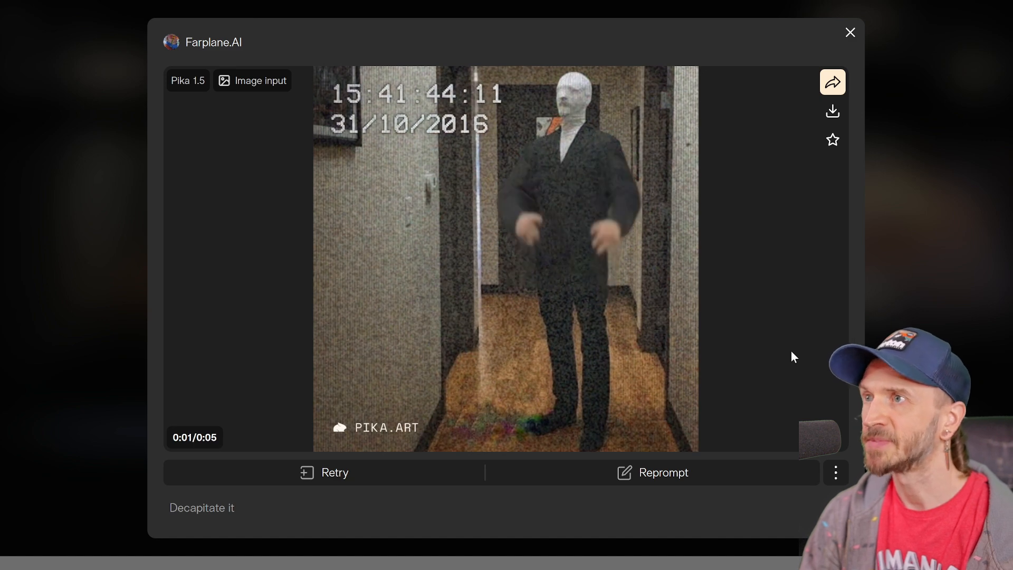
View the Decapitate it videos of the hallway figure and the boy at the table enlarged.
click(851, 33)
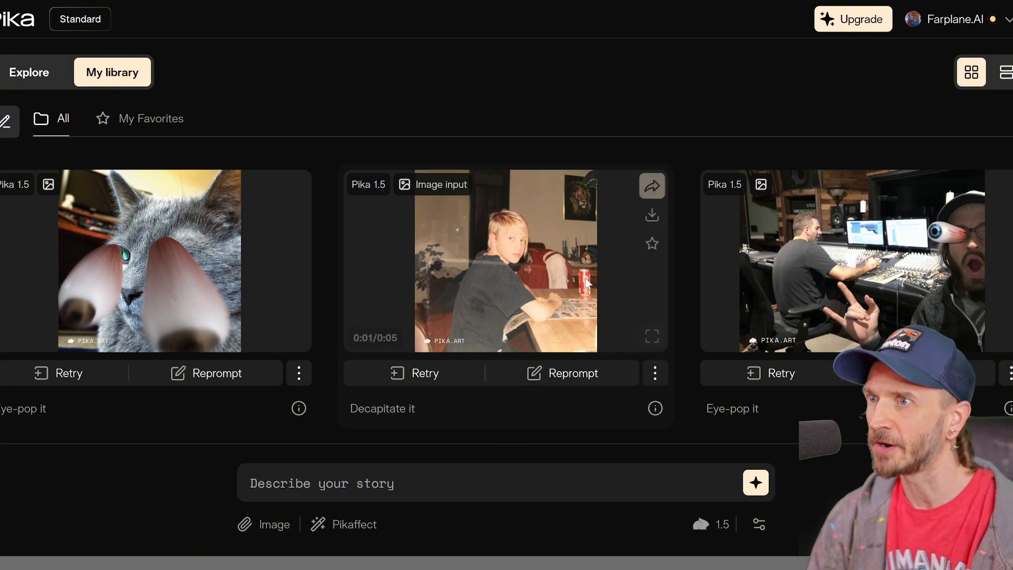
click(653, 340)
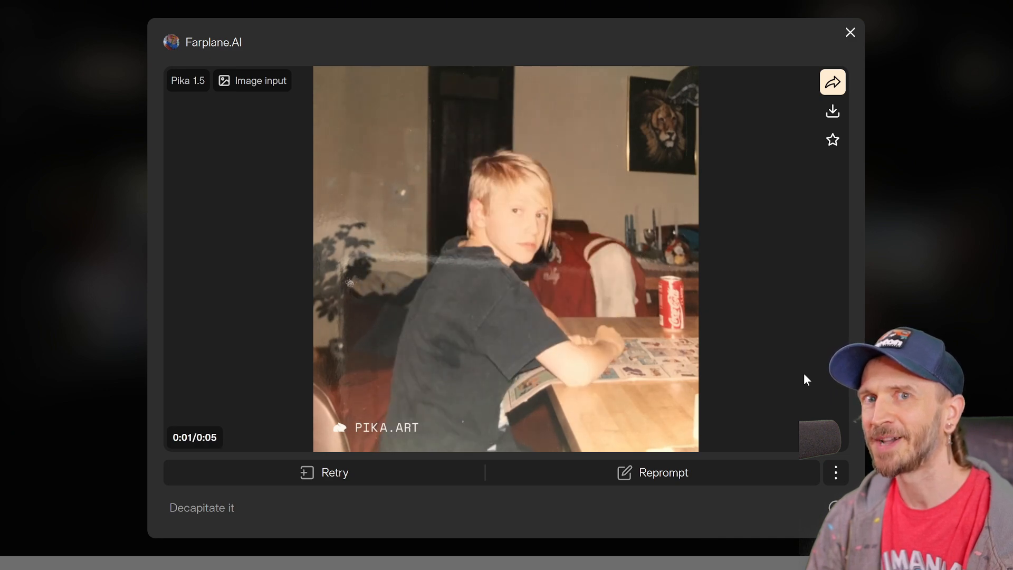
click(851, 33)
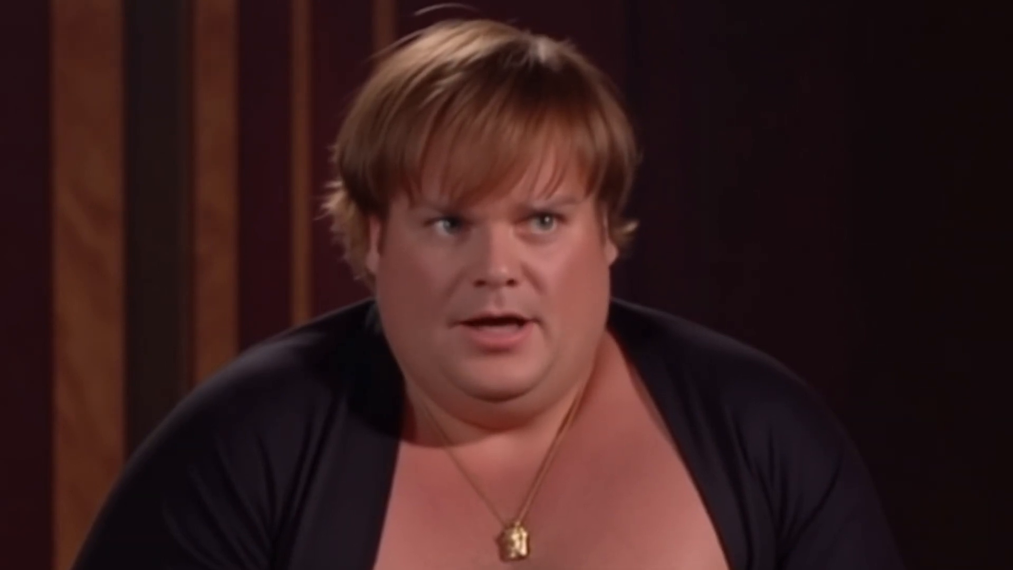
Switch to Gen-3 Alpha Act-One and crop the orange puppet image to 1280x768 as the character reference.
scroll(866, 451, down, 5)
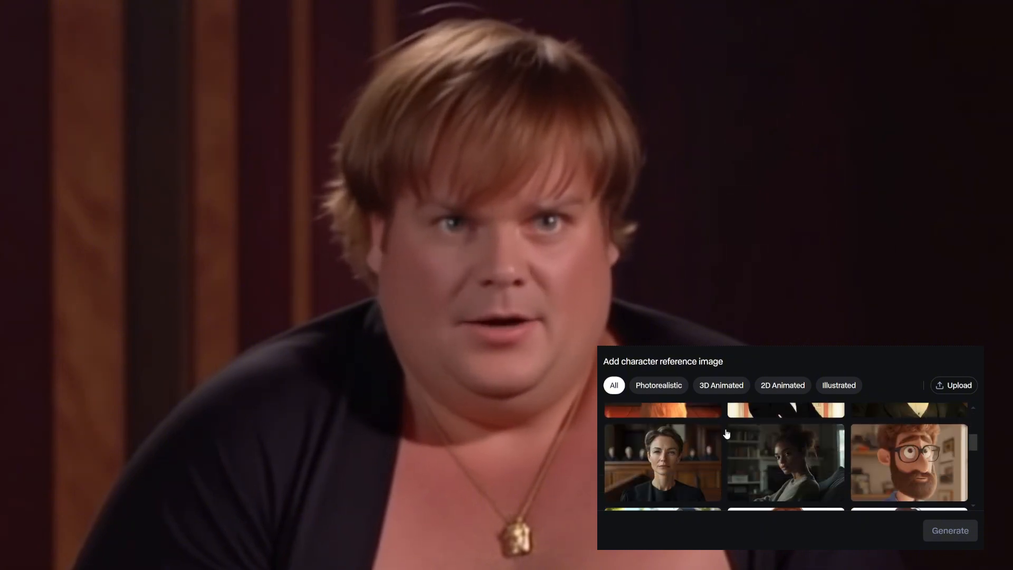
scroll(707, 465, down, 5)
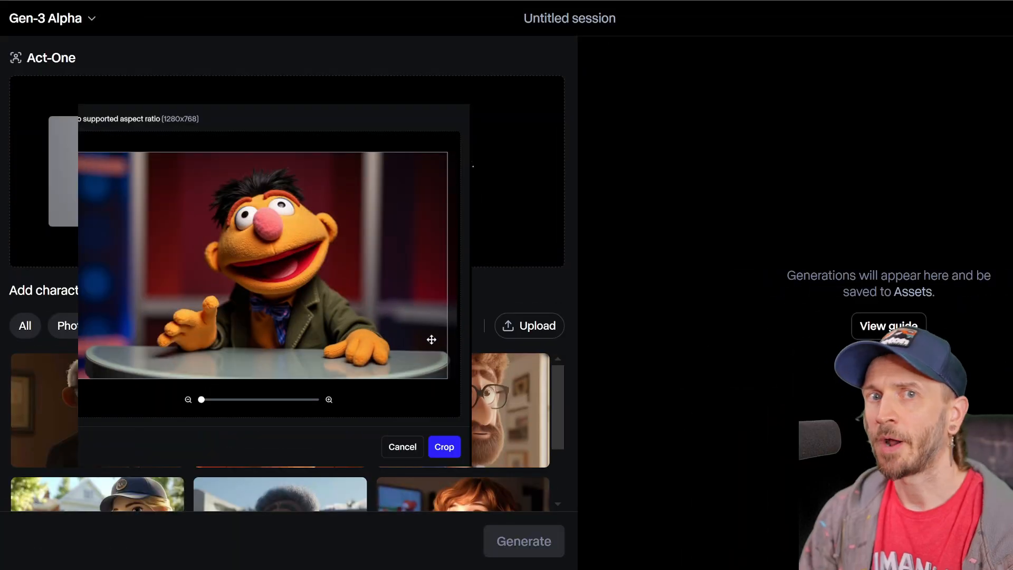
click(448, 446)
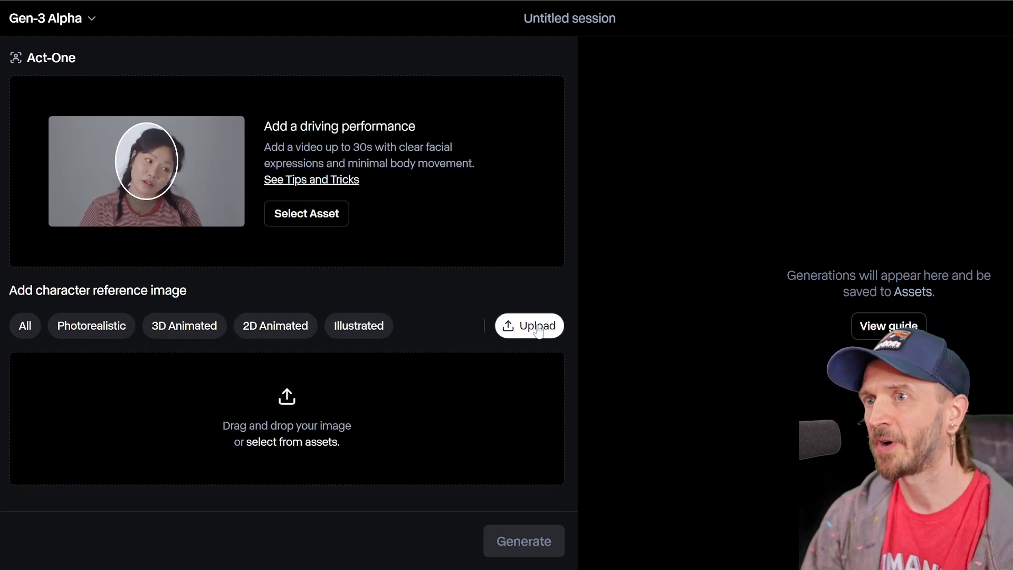
Upload the image of the man in the open black top as character reference, cropped tighter around his head and chest.
click(506, 325)
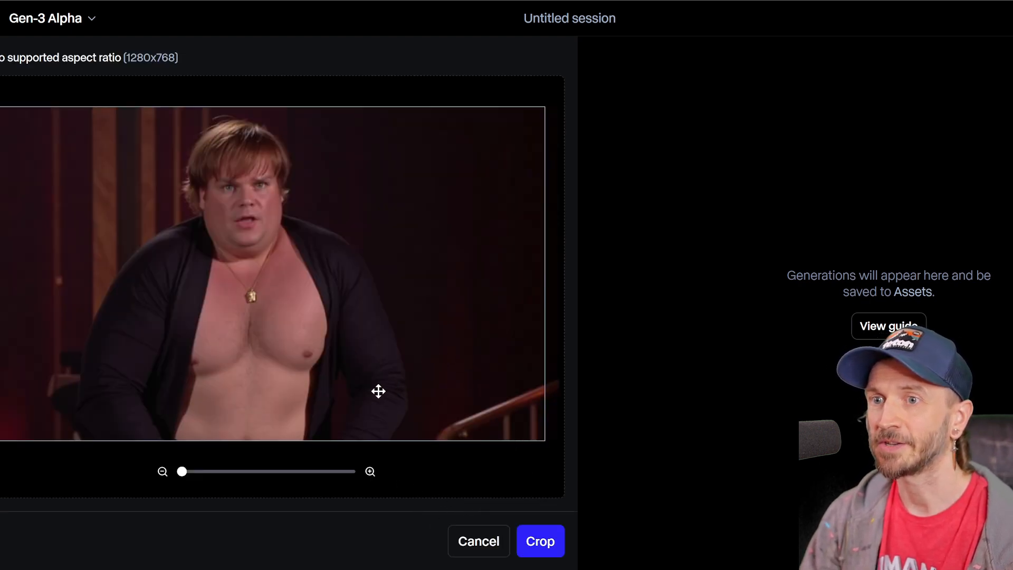
scroll(377, 365, up, 3)
scroll(383, 343, up, 4)
drag(389, 324, 400, 405)
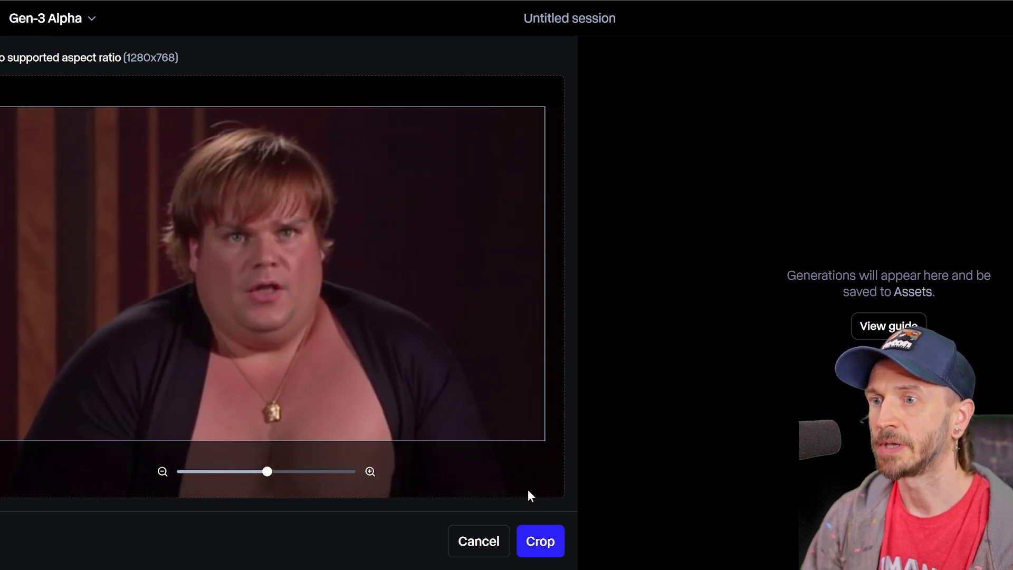
click(540, 543)
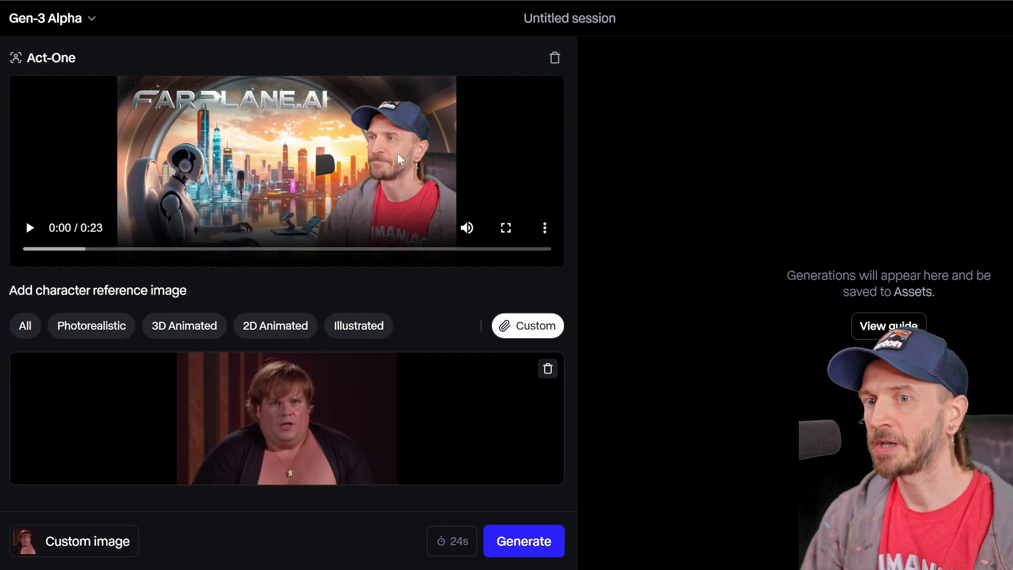
Generate the Act-One video from the driving performance and custom character image, and play the result.
click(533, 544)
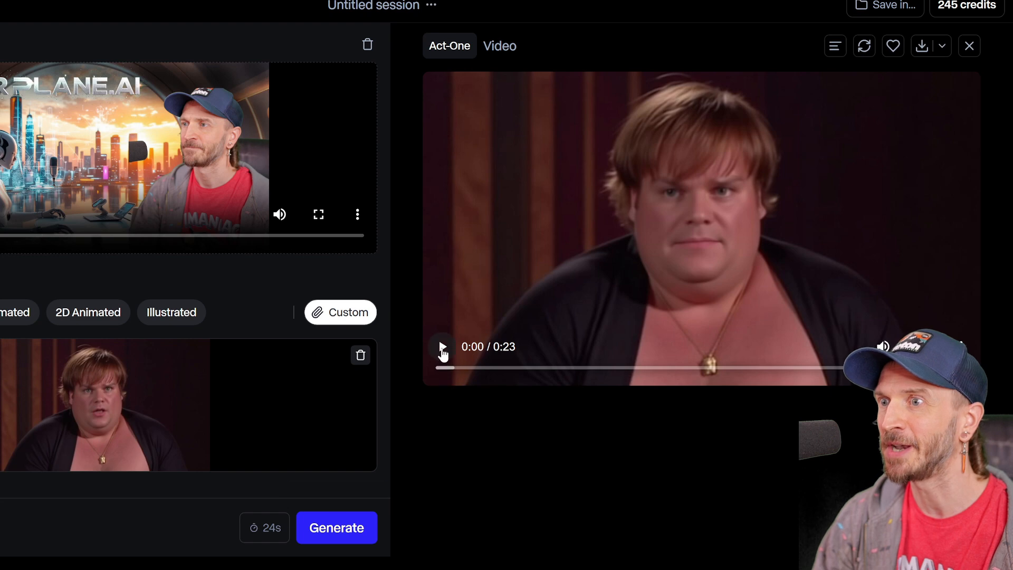
click(442, 347)
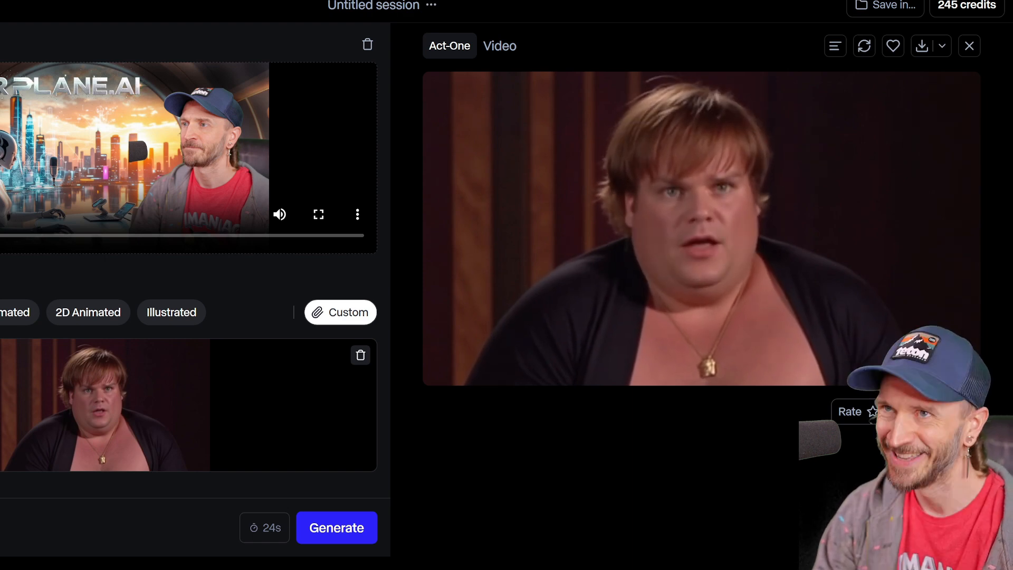
mouse_move(444, 354)
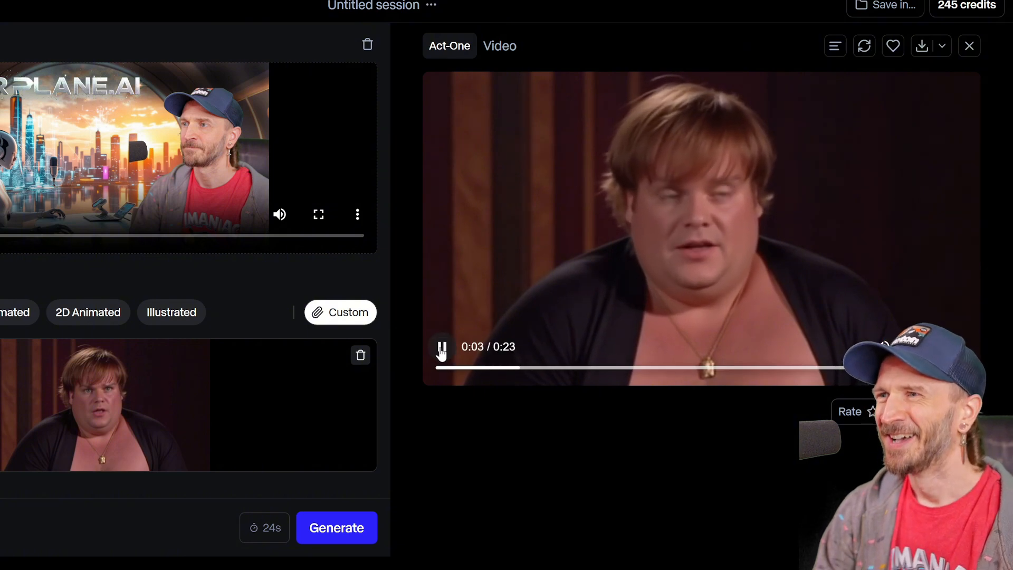
click(442, 349)
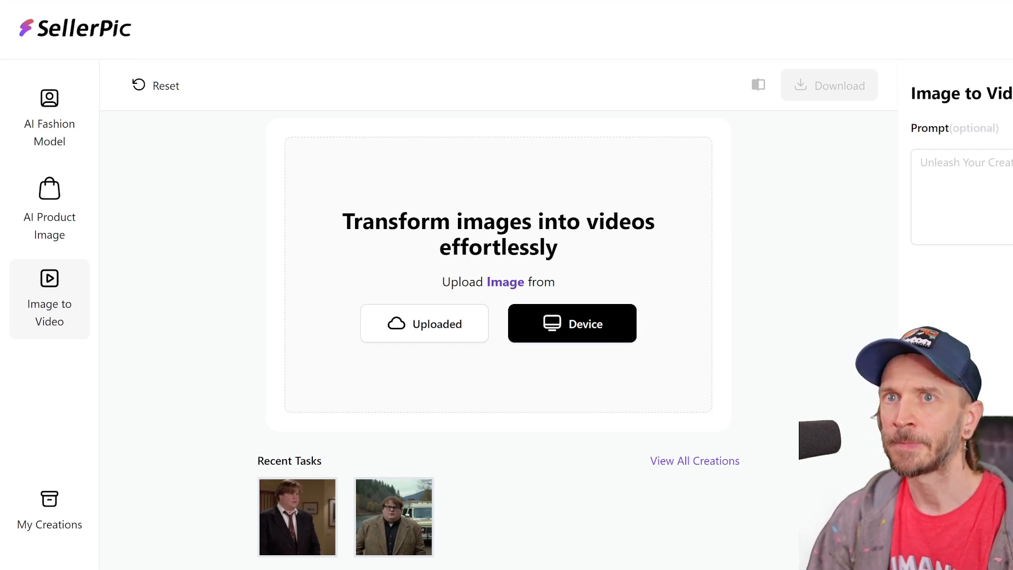
Switch to SellerPic and look through its AI Fashion Model and AI Product Image modes.
click(49, 116)
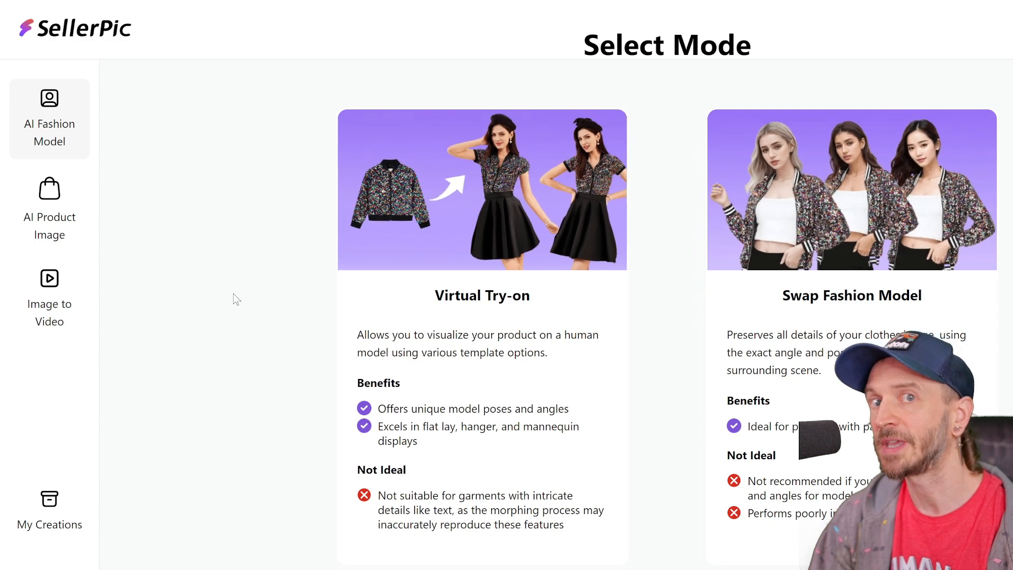
click(64, 198)
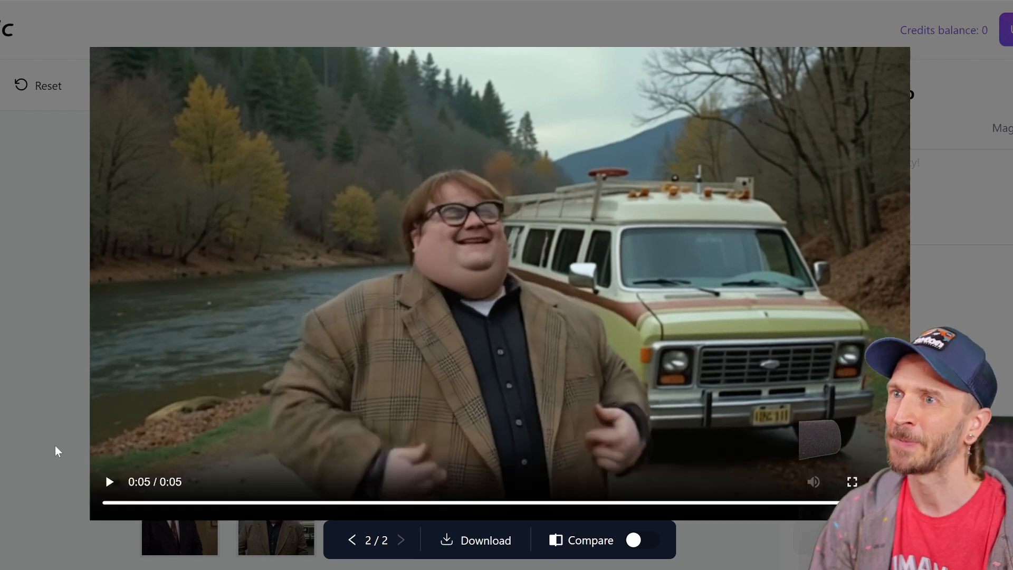
Play the recent SellerPic videos of the man beside the van and the man falling near the red sofa.
click(110, 482)
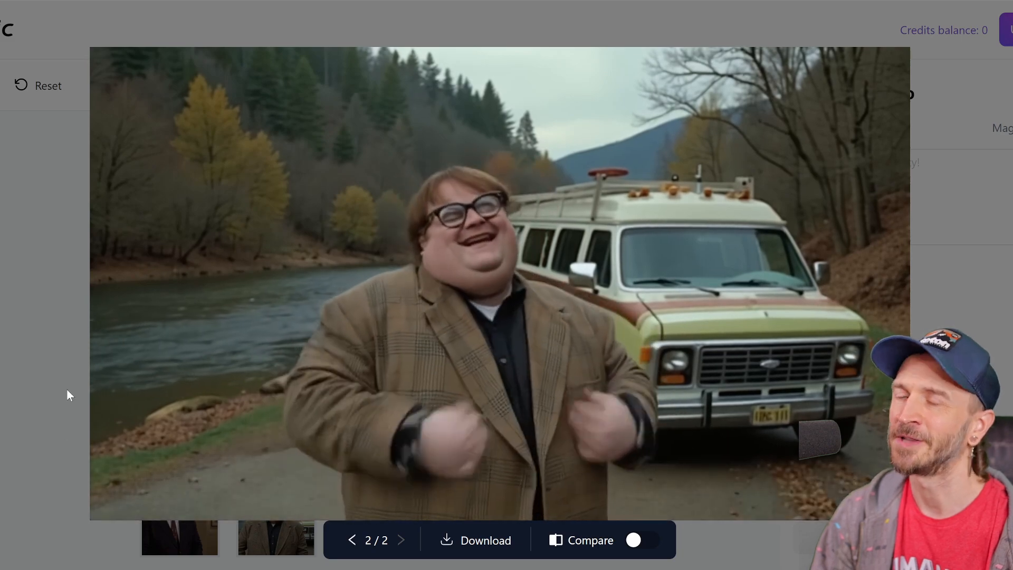
click(174, 525)
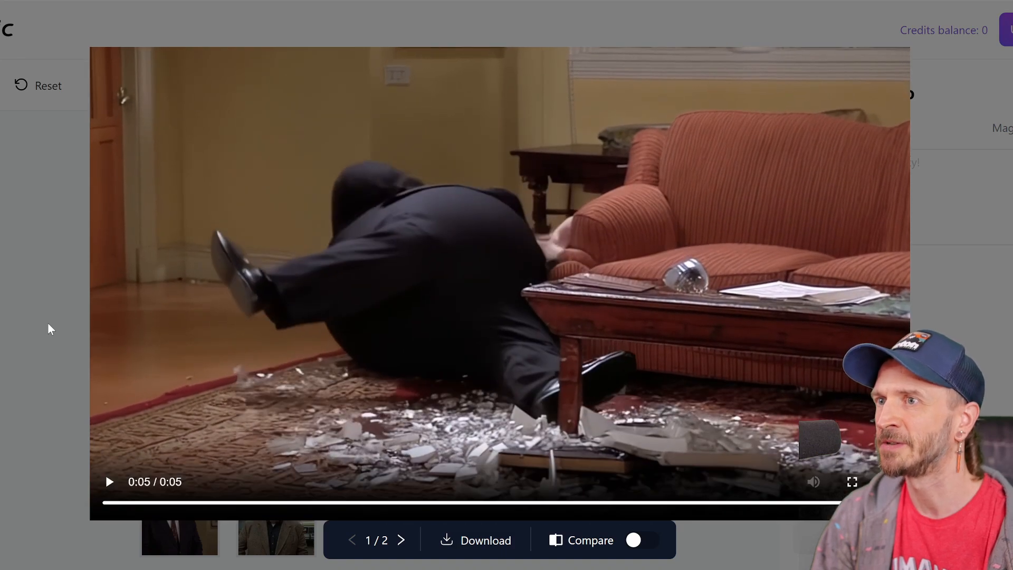
click(108, 483)
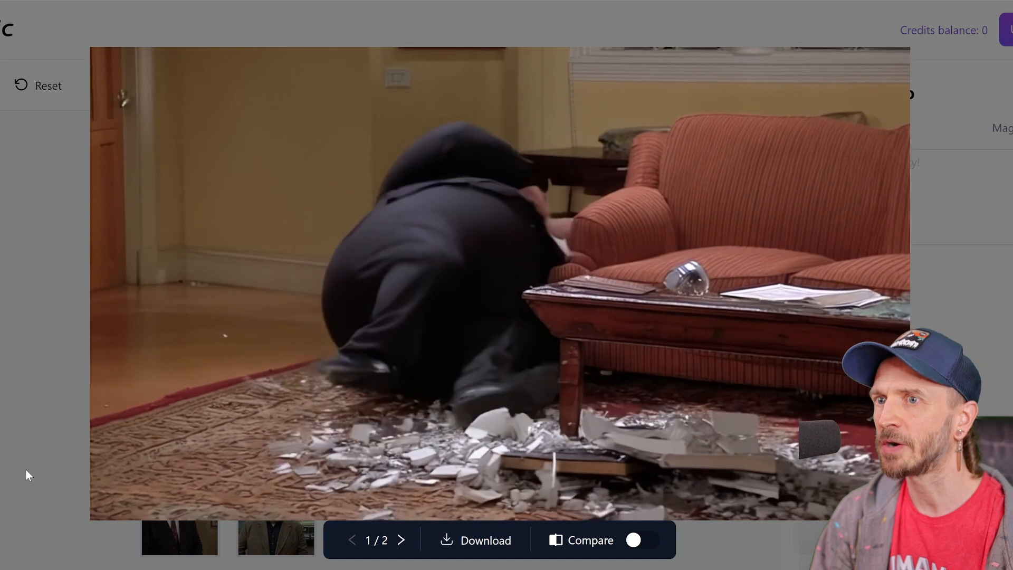
click(70, 473)
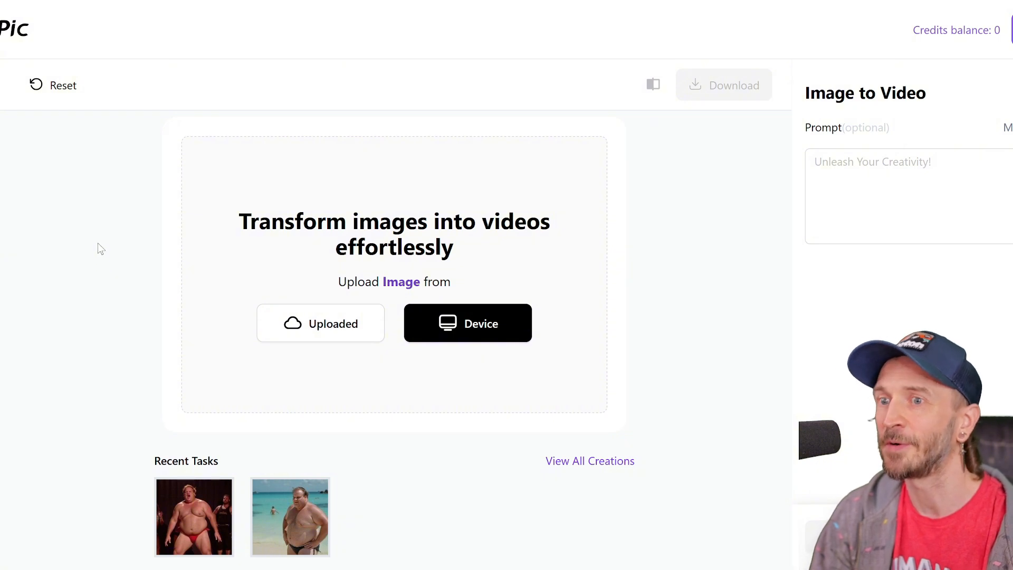
Play the recent SellerPic videos of the man on the beach and the dancer on stage.
click(295, 515)
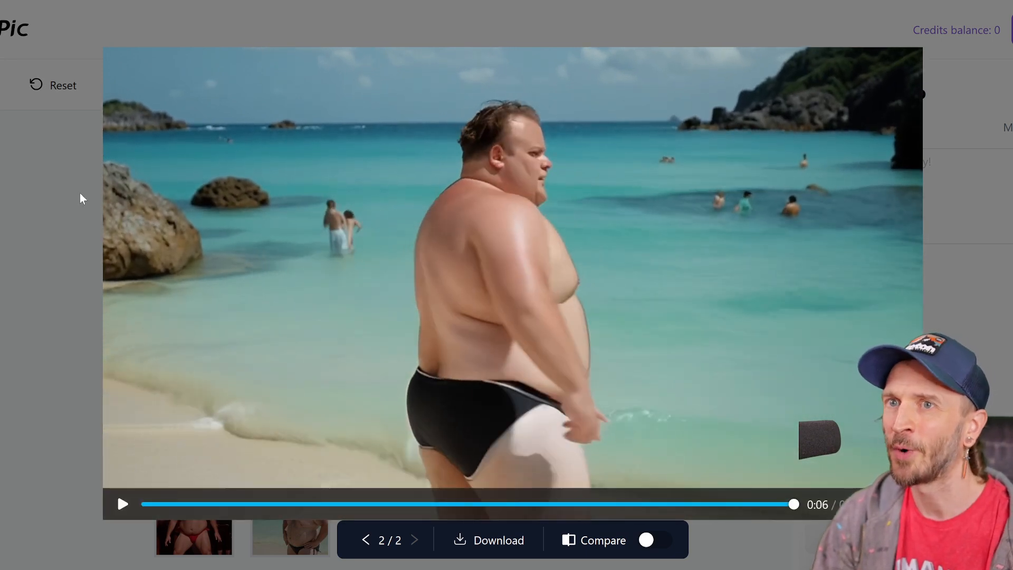
click(54, 194)
click(195, 519)
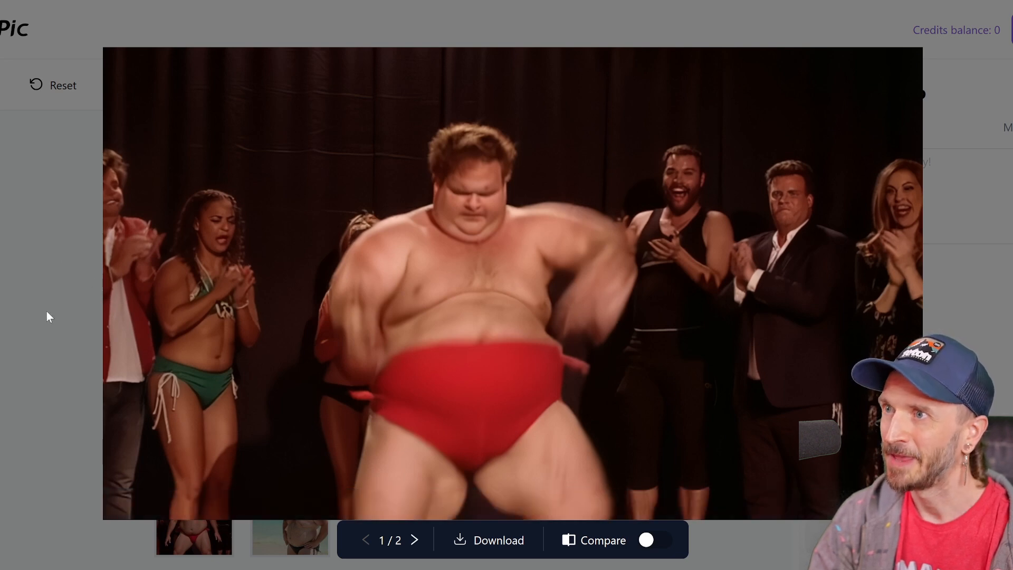
mouse_move(198, 248)
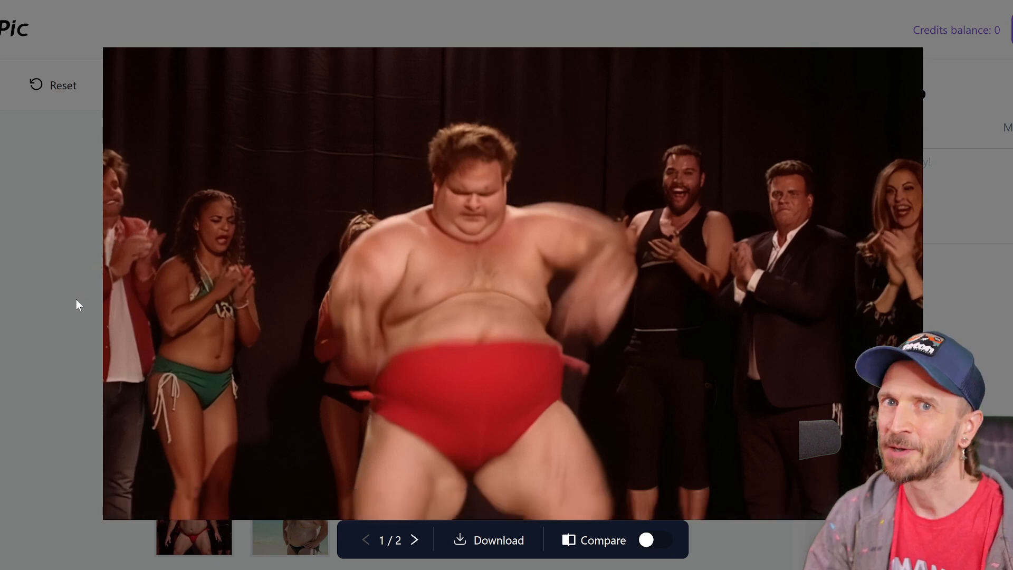
click(56, 231)
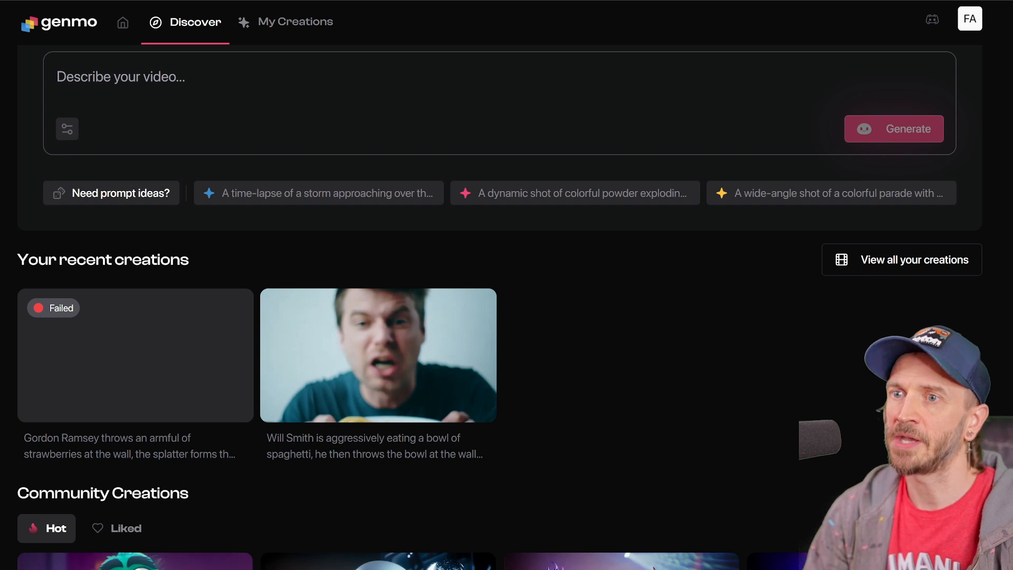
Switch to Genmo and watch the spaghetti-eating video from the recent creations.
mouse_move(109, 401)
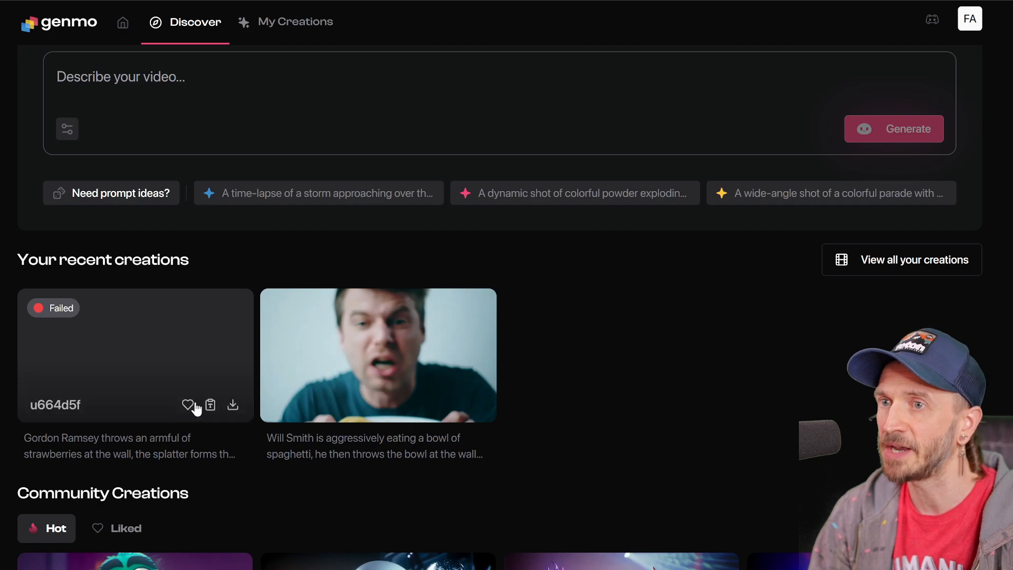
click(380, 335)
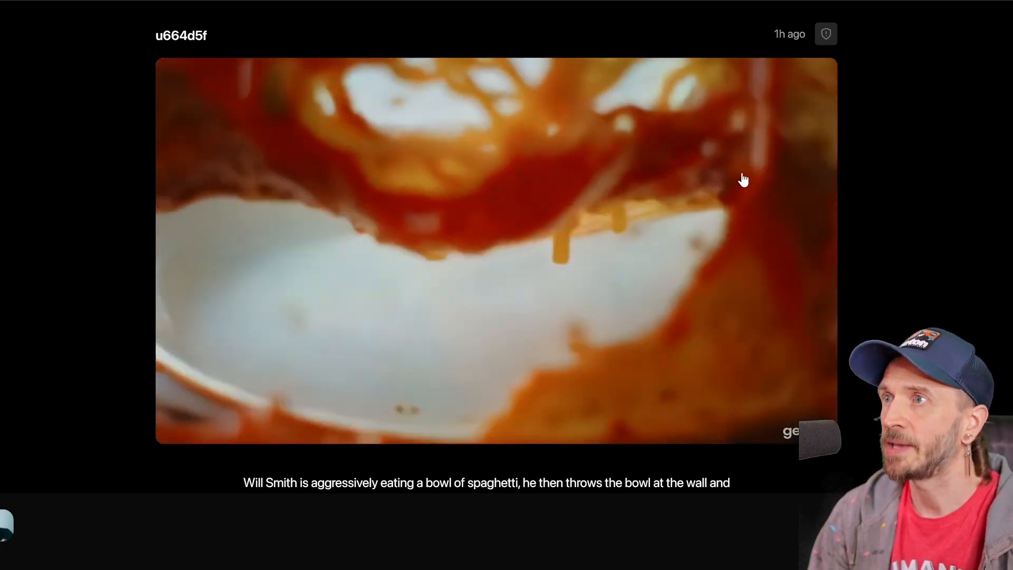
key(Escape)
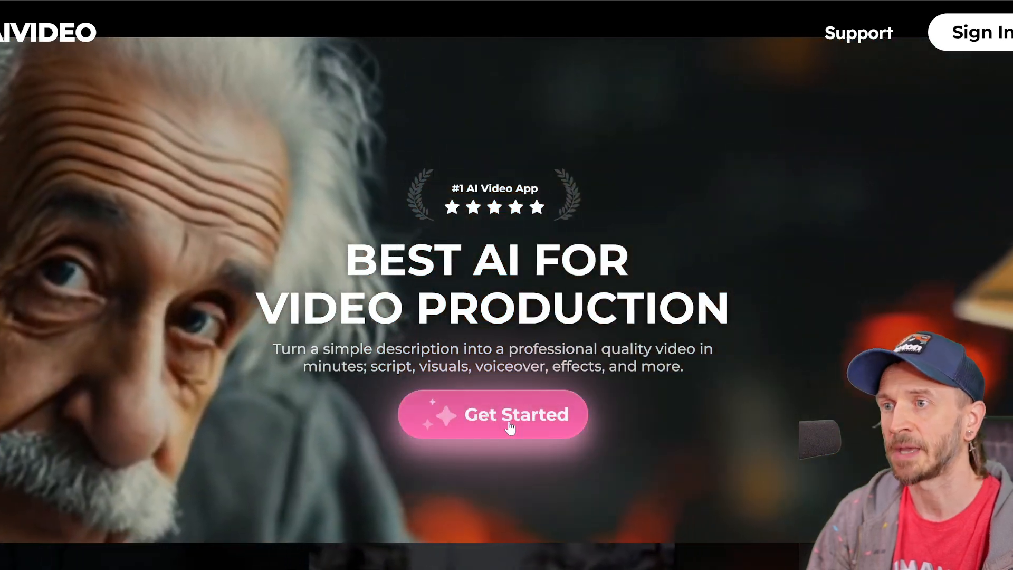
Switch to AIVIDEO and start a new video from the Pixel Art template.
click(511, 426)
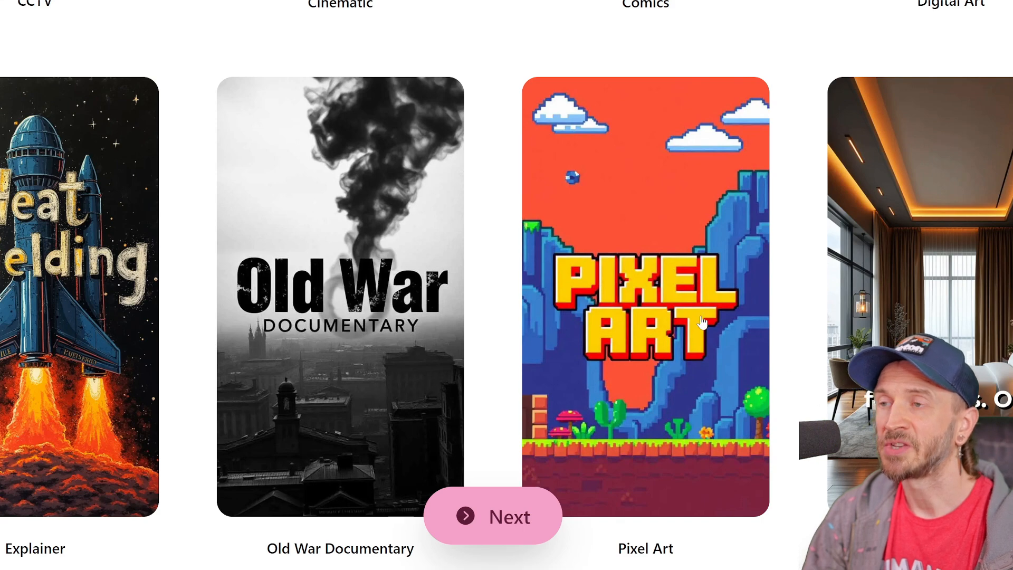
click(681, 317)
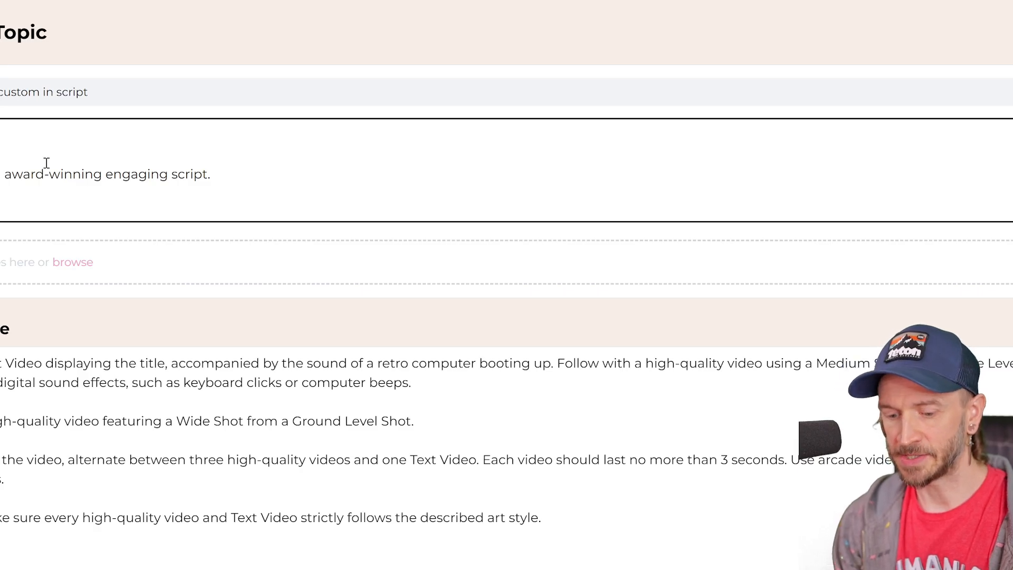
Enter Retro gaming as the topic and extend the script request with "about fun facts about the early nintendo".
text(Retro gaming])
click(256, 206)
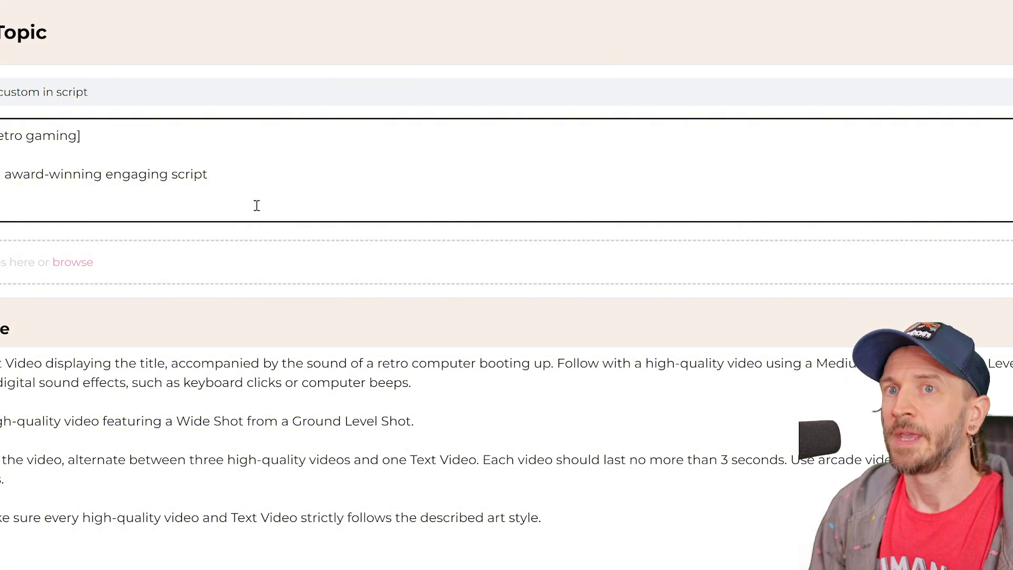
key(BackSpace)
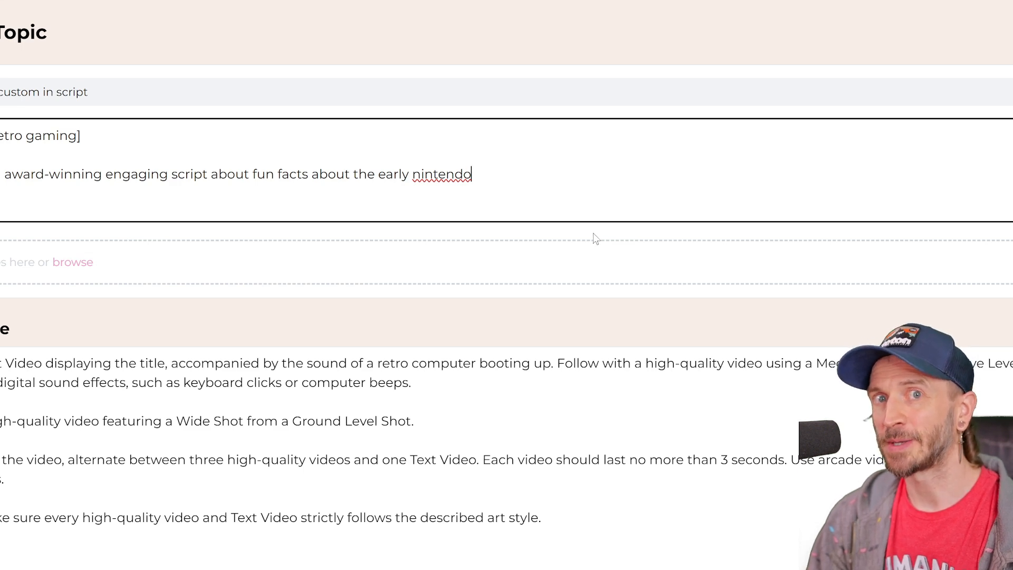
scroll(560, 251, down, 1)
scroll(550, 315, up, 1)
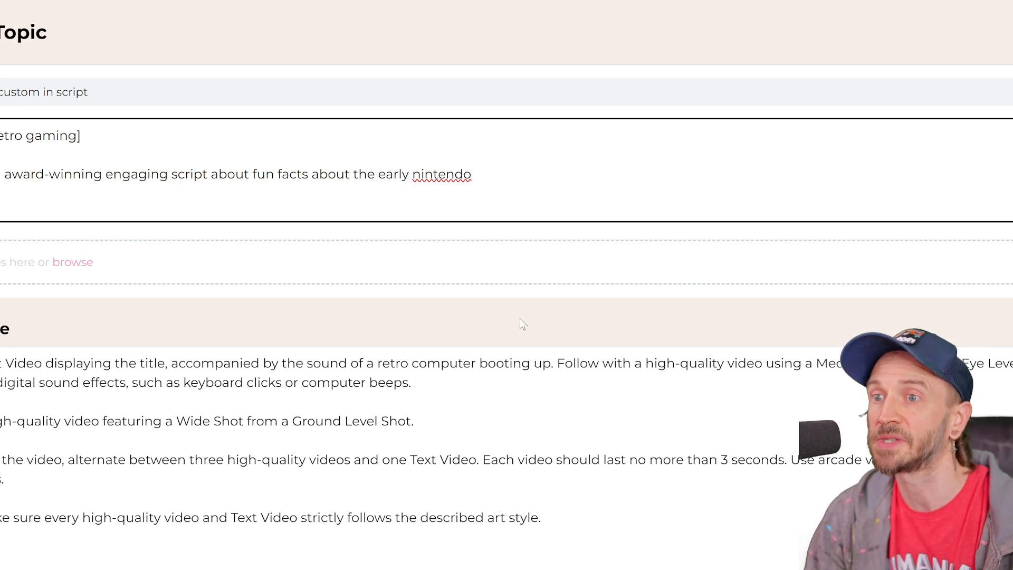
Choose the predefined Pixel Art style for the video's visuals.
scroll(521, 319, down, 5)
scroll(46, 244, down, 3)
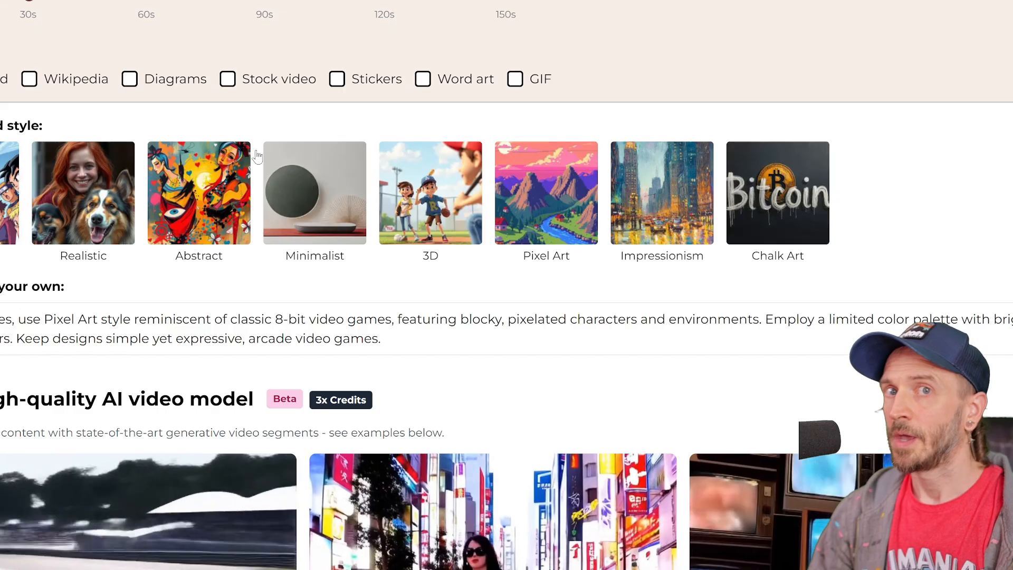
click(544, 221)
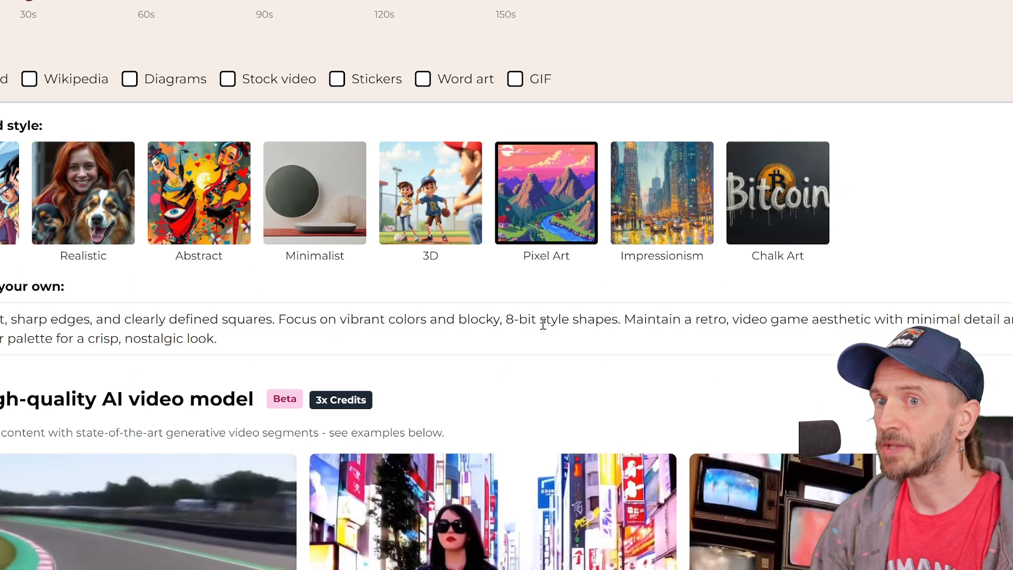
Change the voiceover to the American narration voice listed just below the American social media voice.
scroll(548, 325, down, 8)
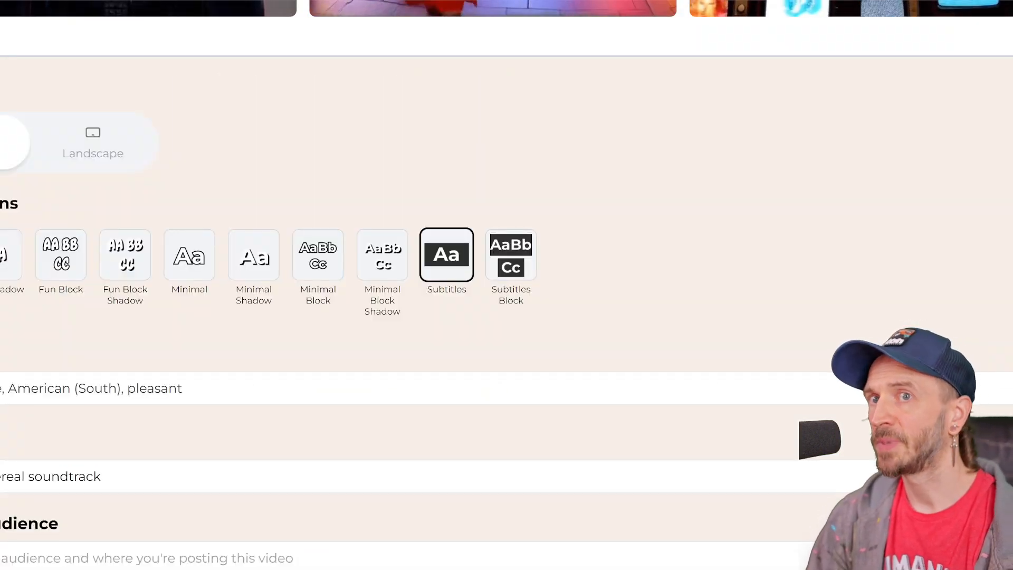
scroll(368, 125, down, 2)
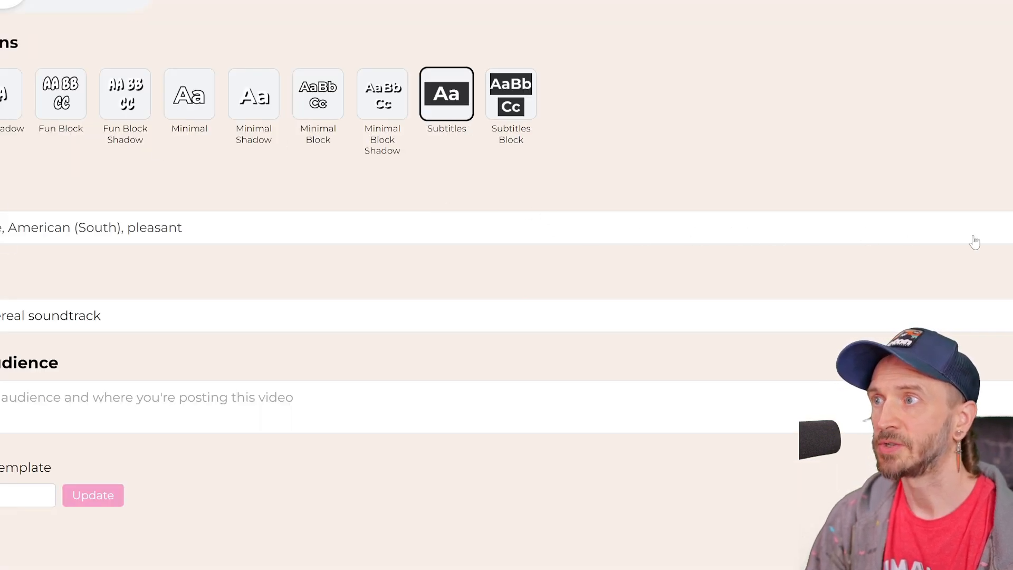
click(222, 227)
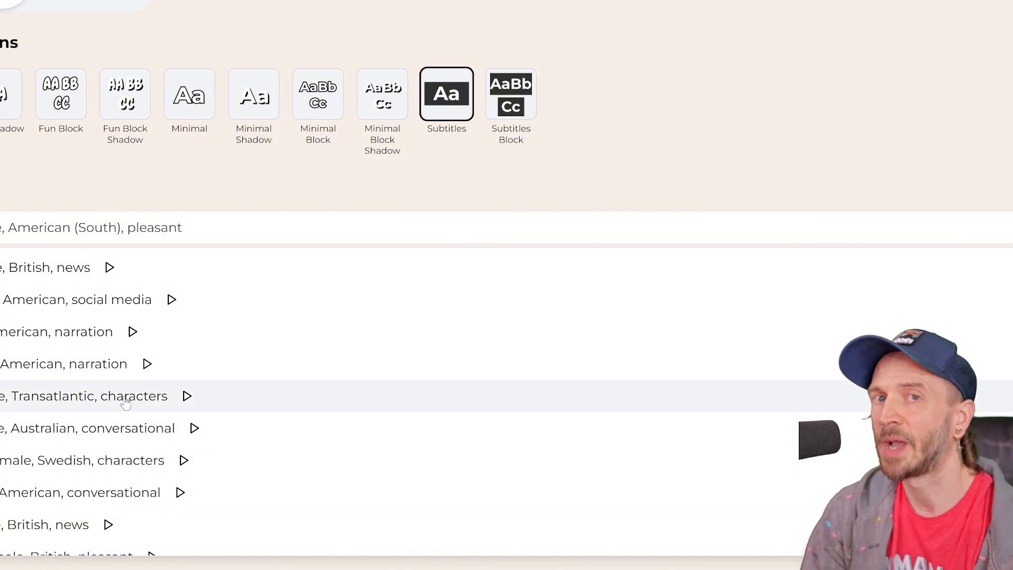
click(12, 333)
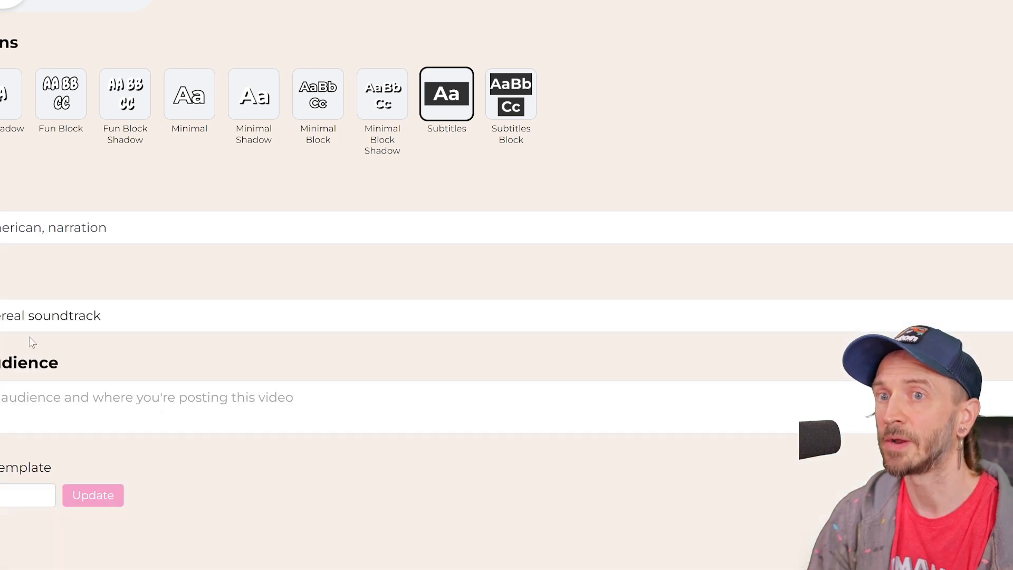
Describe the target audience as interested in retro gaming and generate the video.
click(460, 381)
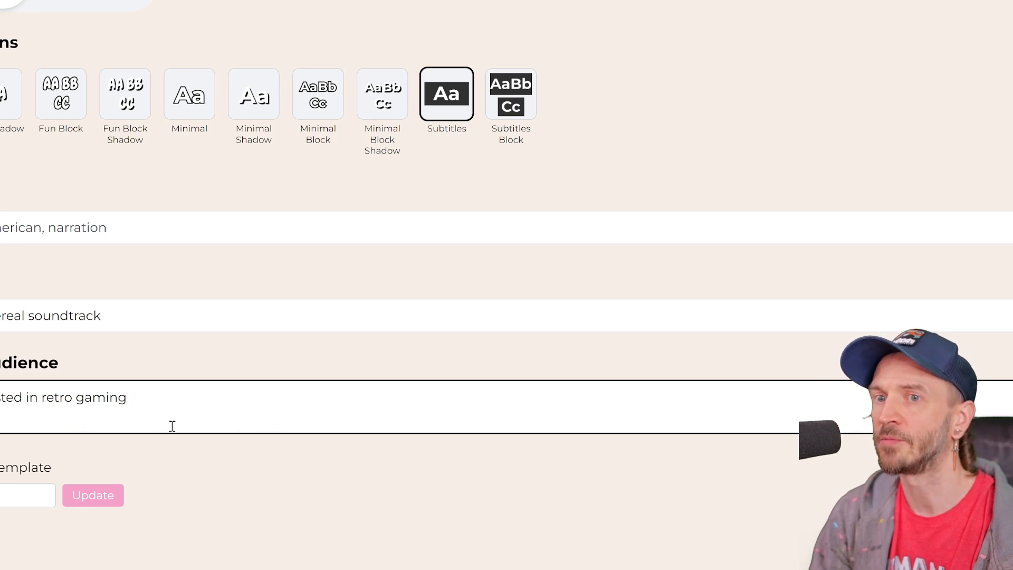
scroll(233, 442, down, 2)
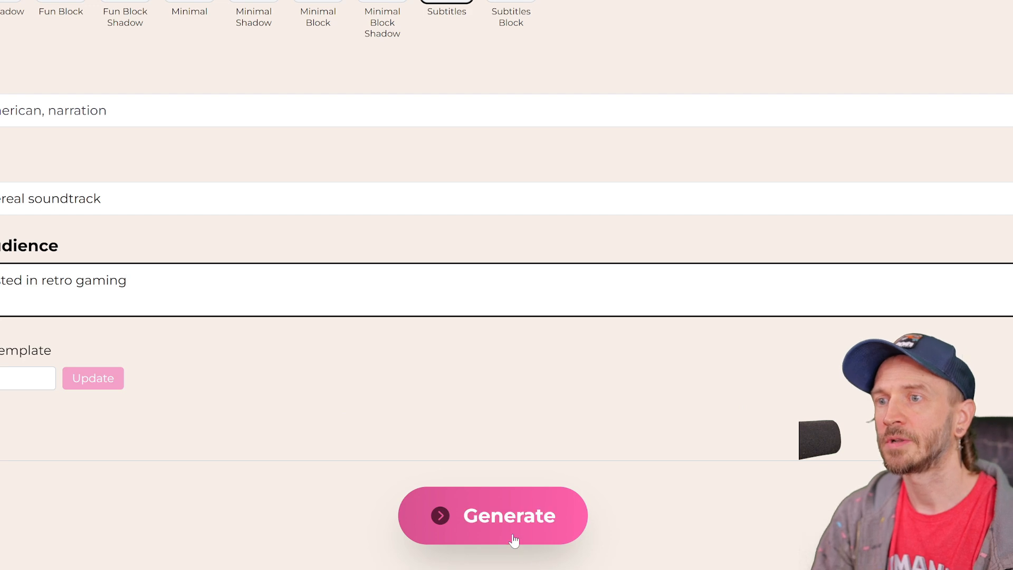
click(513, 540)
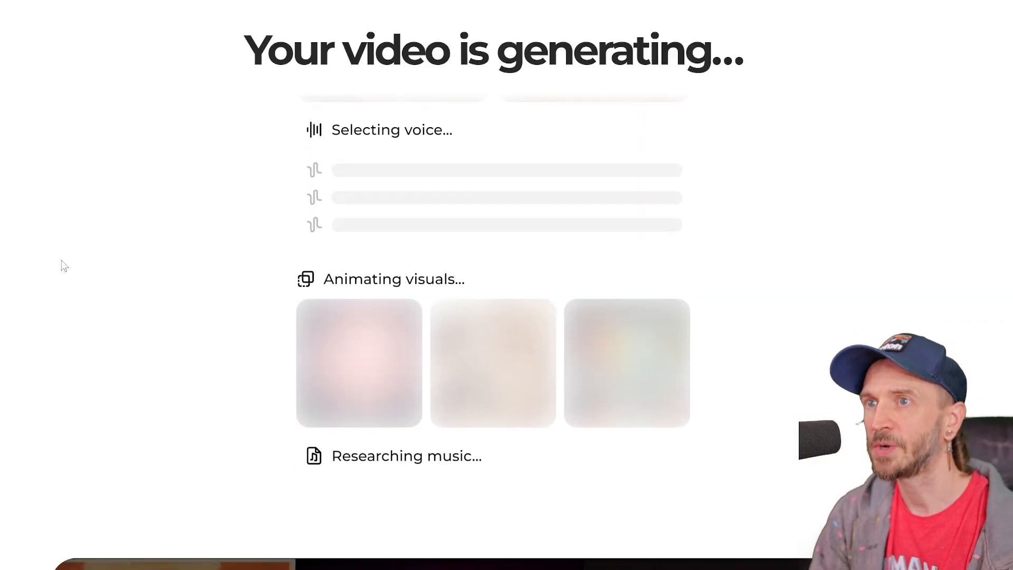